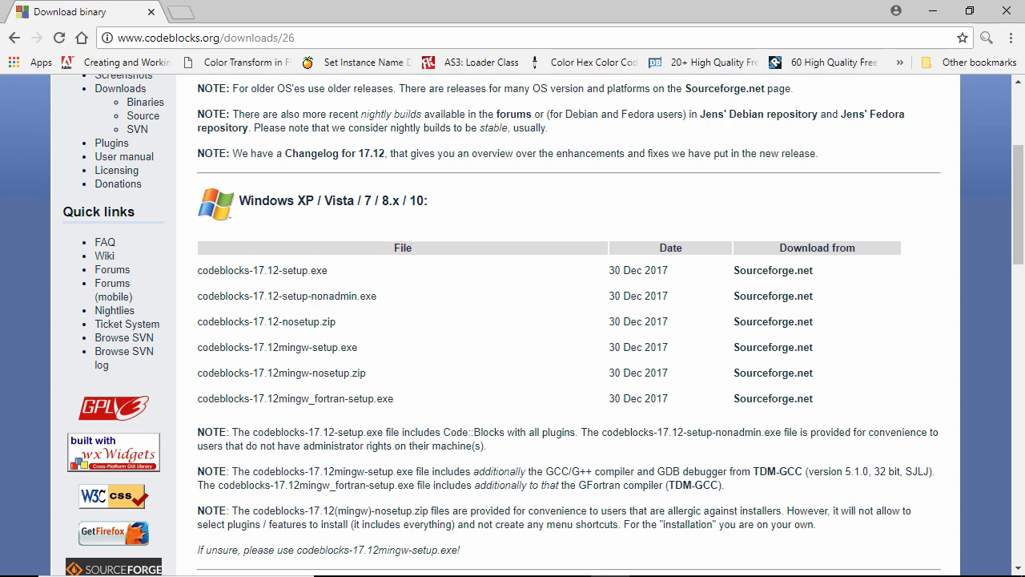
Review the Windows and Linux installer lists and download codeblocks-17.12mingw-setup.exe from Sourceforge.net.
{"action": "left_click_drag", "start_coordinate": [428, 200], "coordinate": [364, 201]}
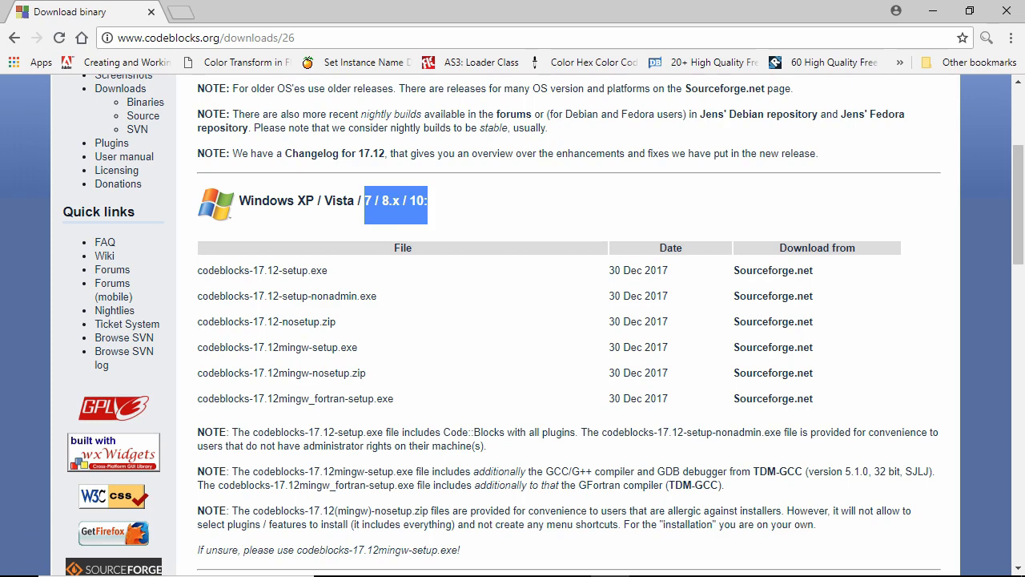
{"action": "left_click", "coordinate": [396, 205]}
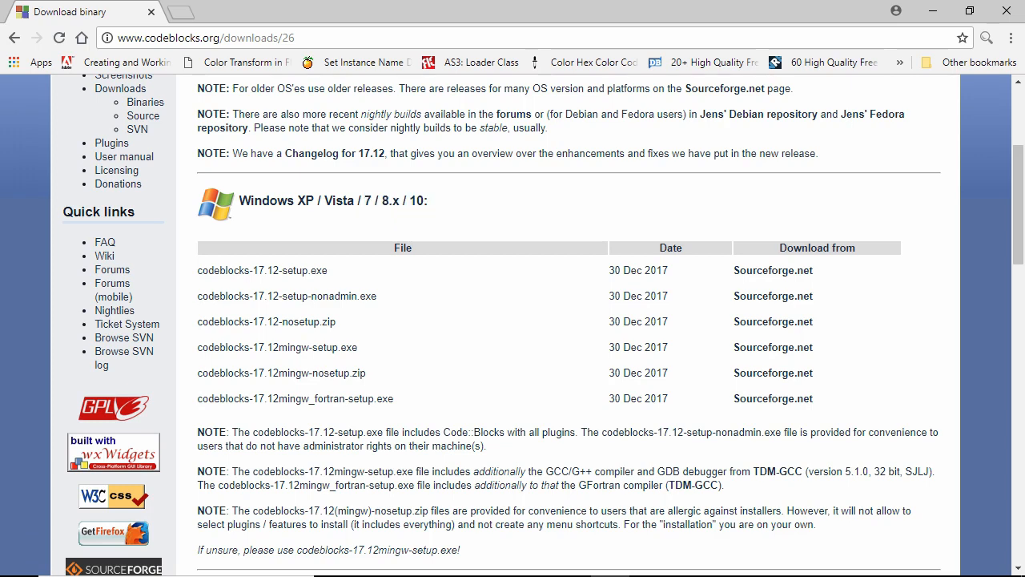
{"action": "left_click_drag", "start_coordinate": [357, 347], "coordinate": [197, 347]}
{"action": "left_click", "coordinate": [277, 348]}
{"action": "left_click_drag", "start_coordinate": [253, 346], "coordinate": [279, 347]}
{"action": "left_click", "coordinate": [279, 348]}
{"action": "scroll", "coordinate": [543, 324], "scroll_direction": "down", "scroll_amount": 5}
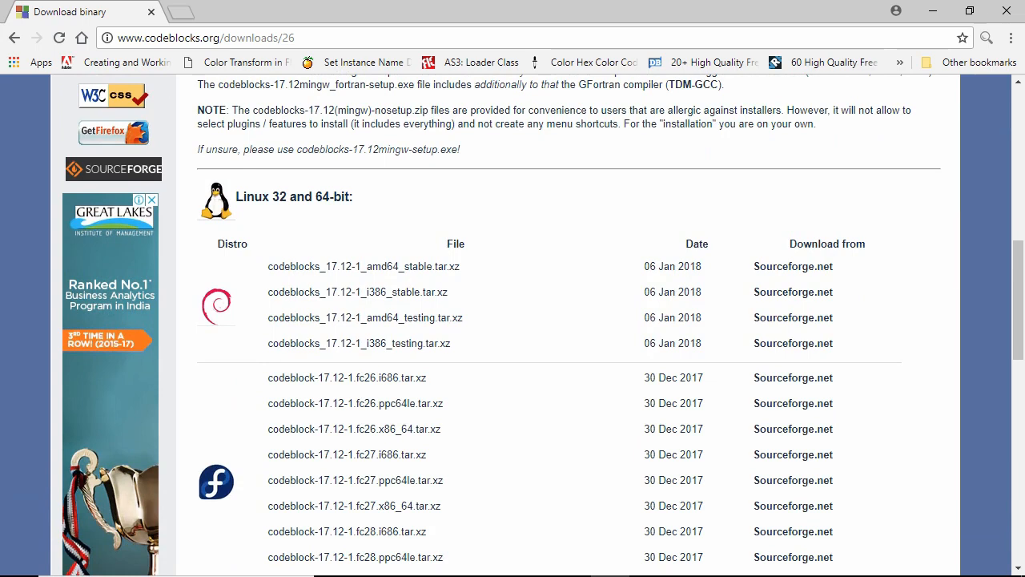
{"action": "scroll", "coordinate": [543, 324], "scroll_direction": "down", "scroll_amount": 1}
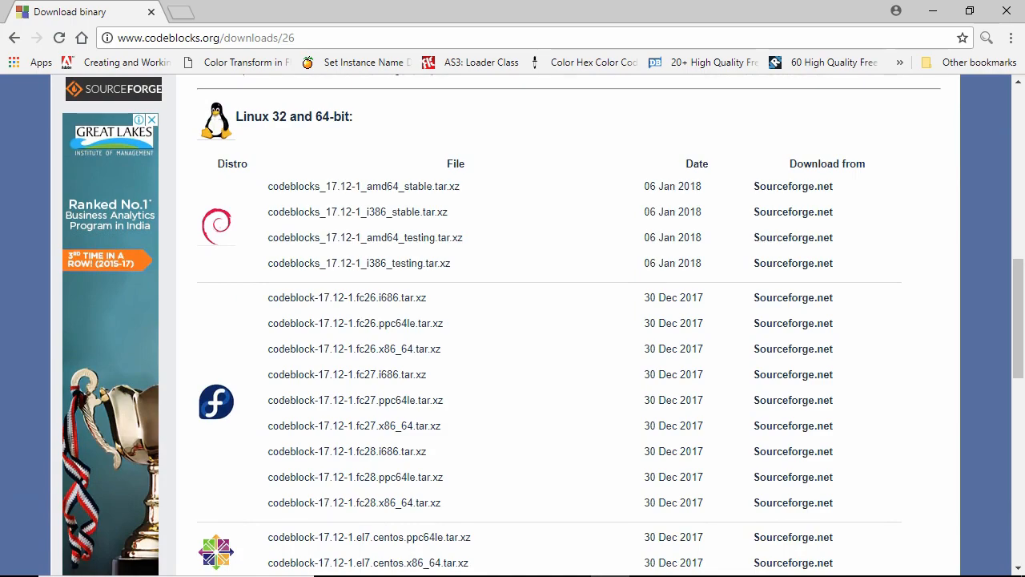
{"action": "scroll", "coordinate": [512, 321], "scroll_direction": "up", "scroll_amount": 6}
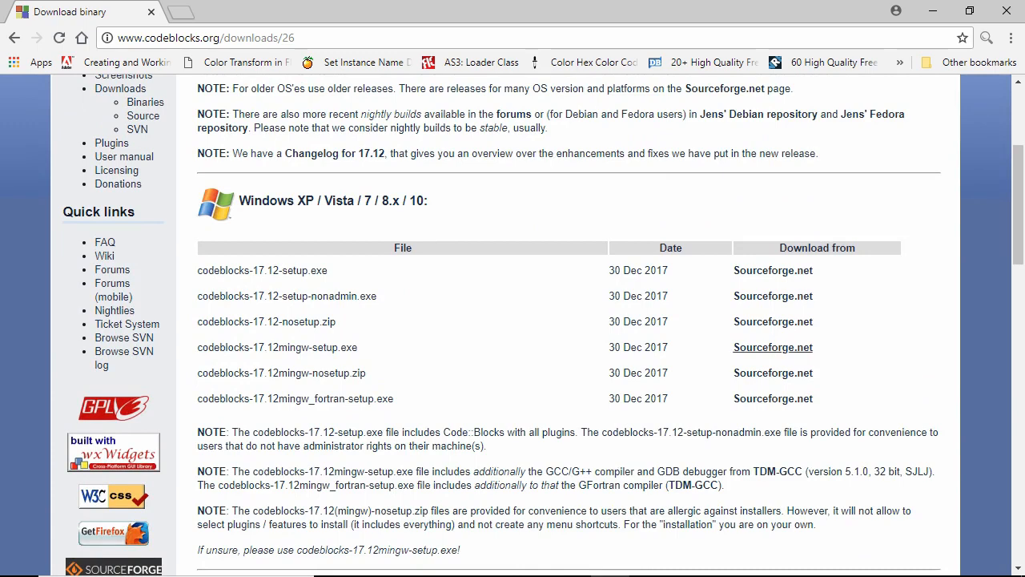
{"action": "left_click", "coordinate": [773, 346]}
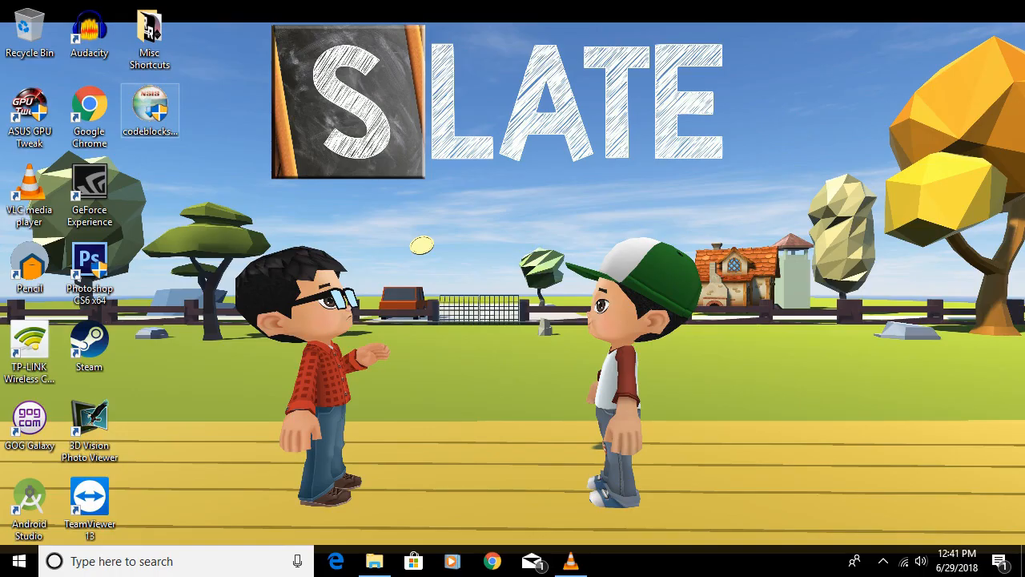
Launch the downloaded codeblocks installer from the desktop, read through the license agreement and accept it.
{"action": "left_click", "coordinate": [149, 110]}
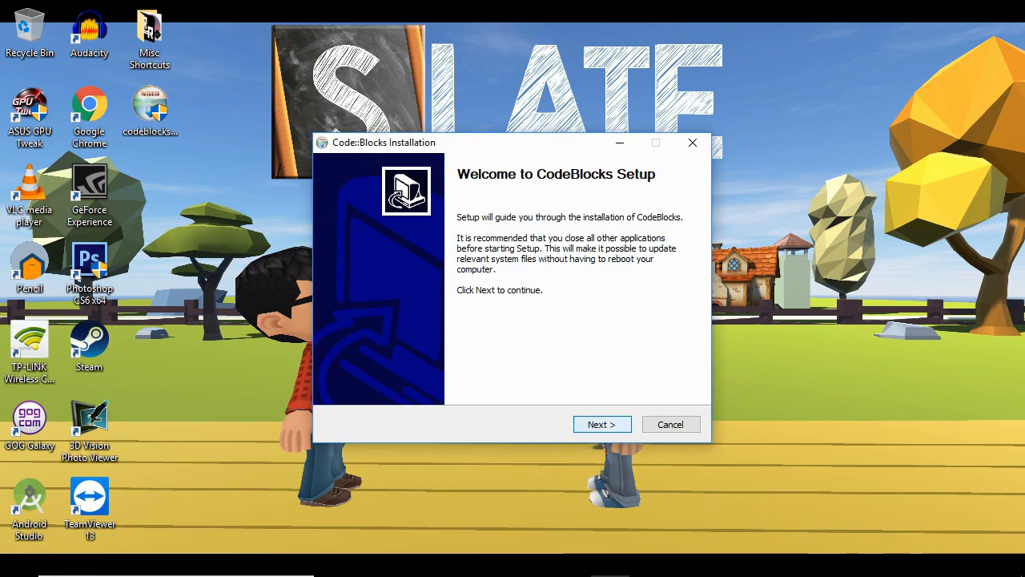
{"action": "left_click", "coordinate": [602, 424]}
{"action": "left_click_drag", "start_coordinate": [683, 252], "coordinate": [683, 329]}
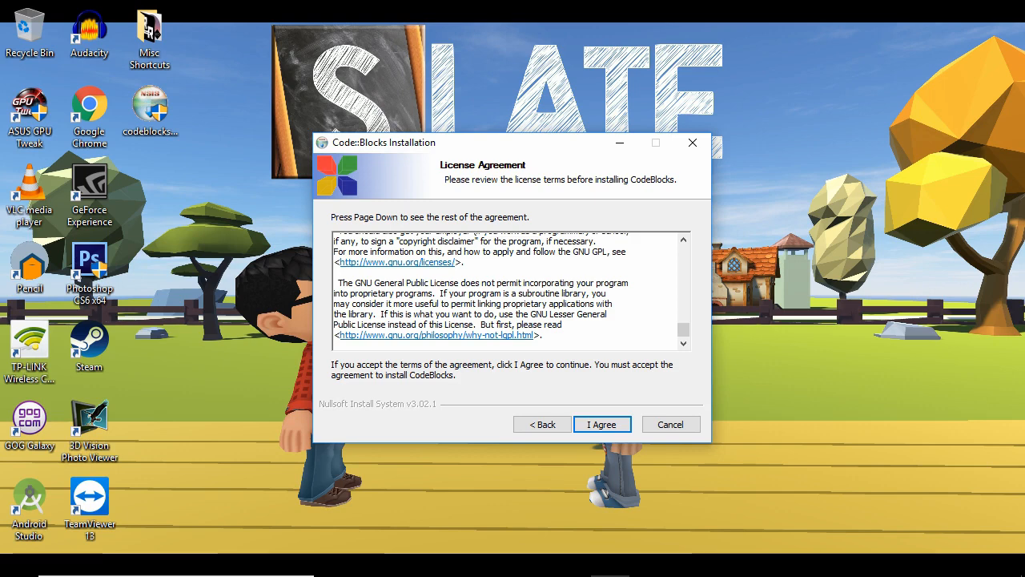
{"action": "key", "text": "Return"}
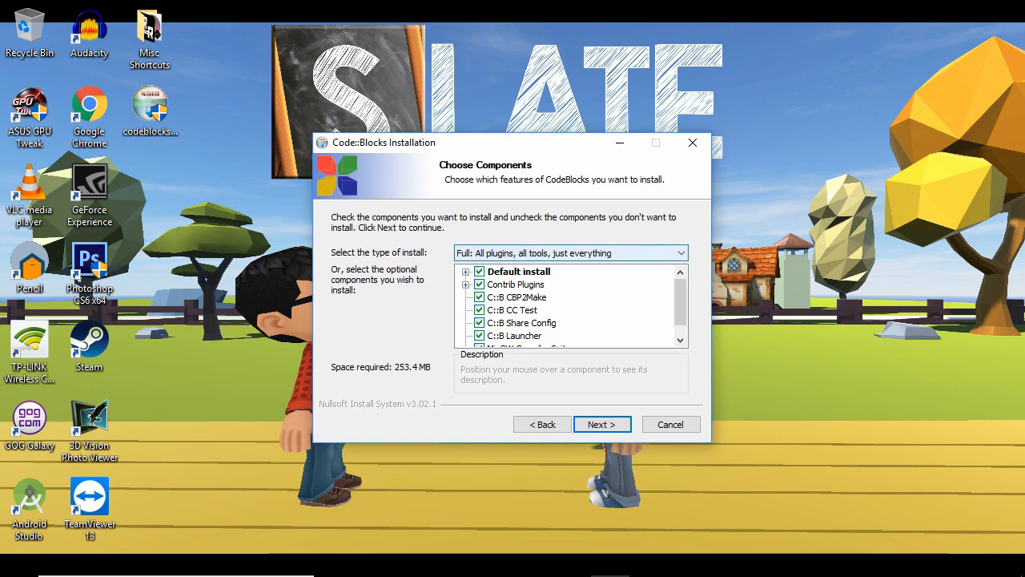
Install CodeBlocks with the "Full: All plugins, all tools, just everything" type into C:\Program Files (x86)\CodeBlocks.
{"action": "left_click", "coordinate": [570, 253]}
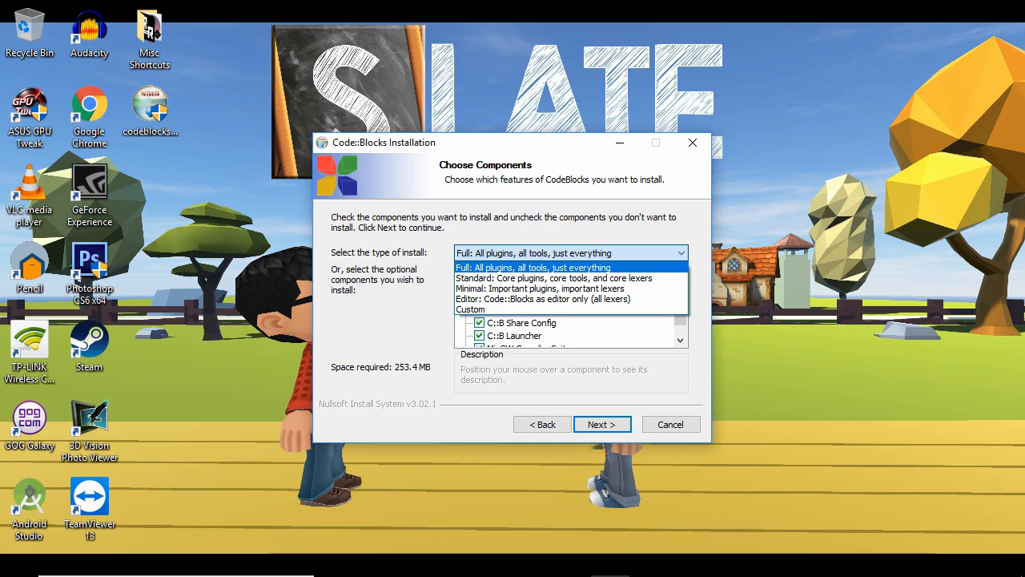
{"action": "left_click", "coordinate": [528, 267]}
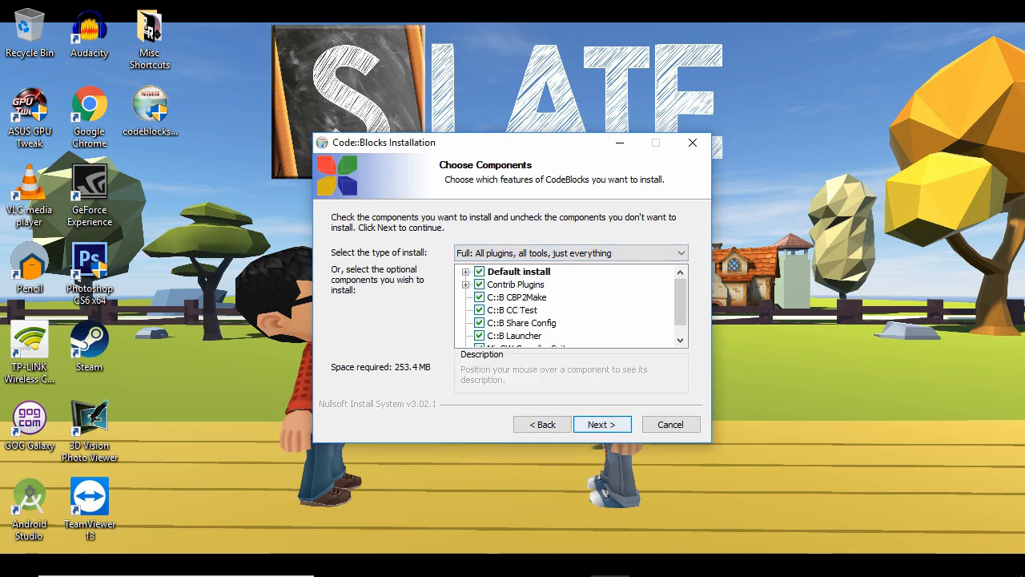
{"action": "left_click", "coordinate": [601, 424]}
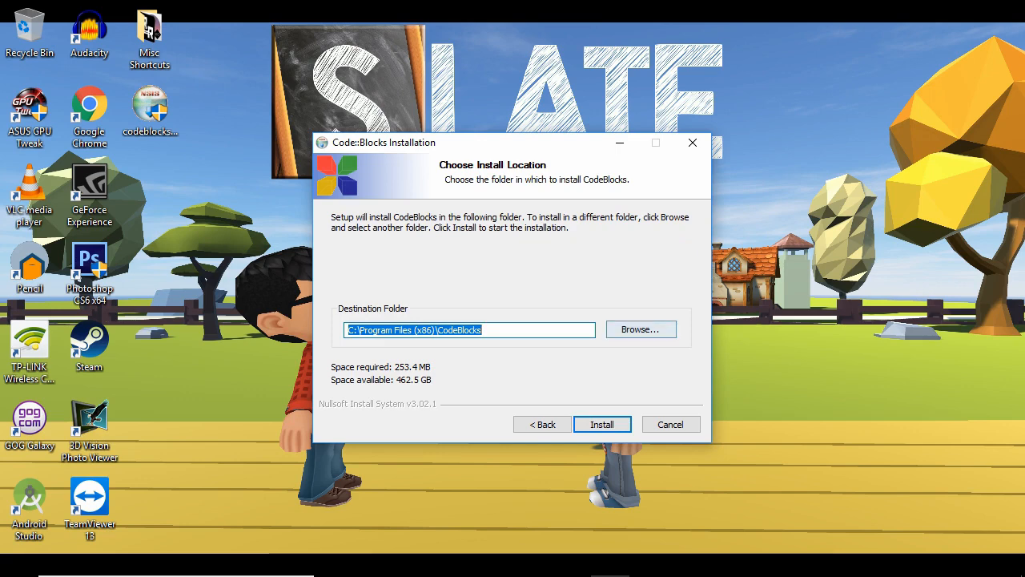
{"action": "left_click", "coordinate": [516, 330]}
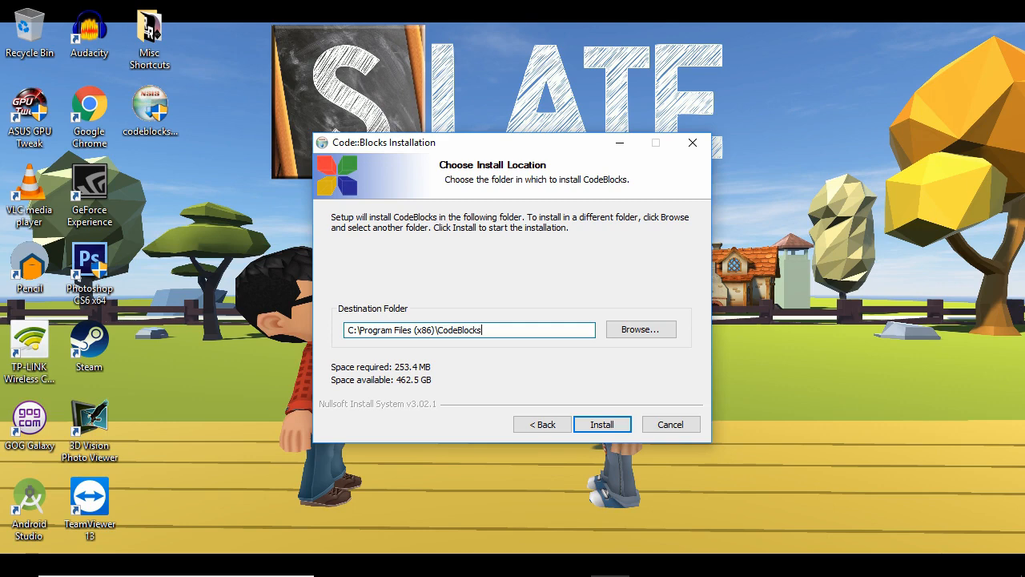
{"action": "left_click", "coordinate": [603, 424]}
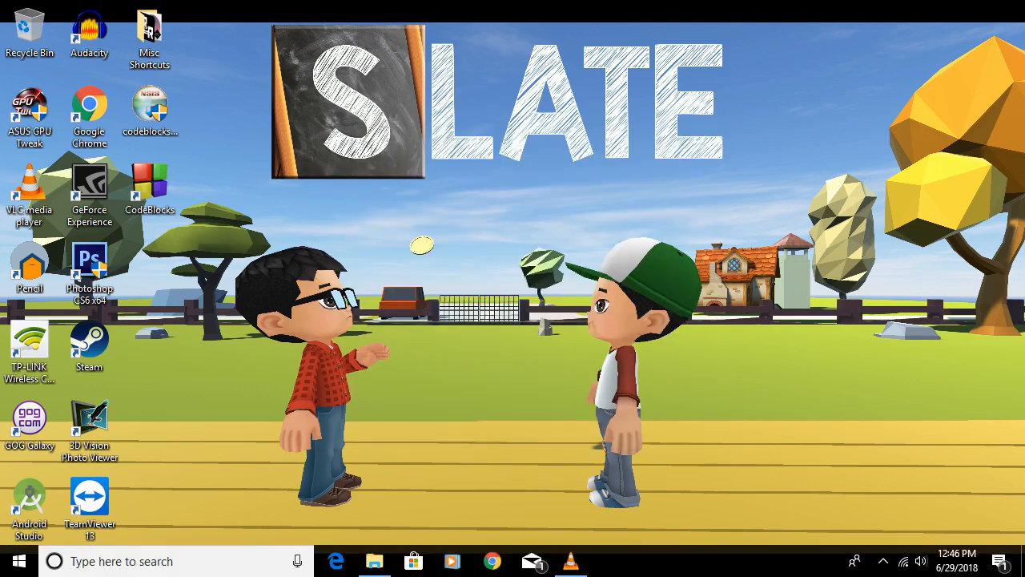
Launch CodeBlocks and start a new console application project with C++ as the language.
{"action": "double_click", "coordinate": [150, 186]}
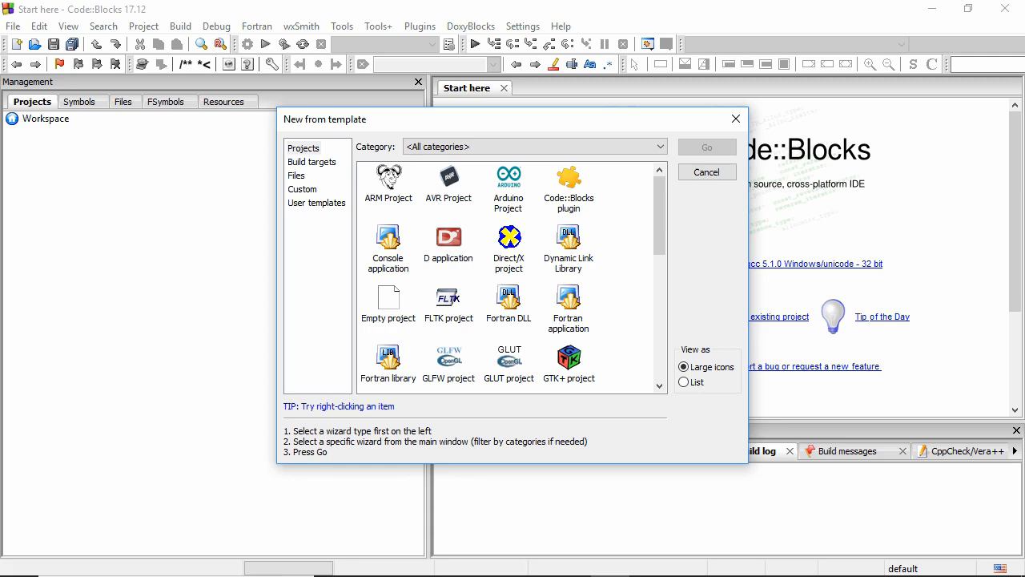
{"action": "left_click", "coordinate": [304, 149]}
{"action": "left_click", "coordinate": [388, 248]}
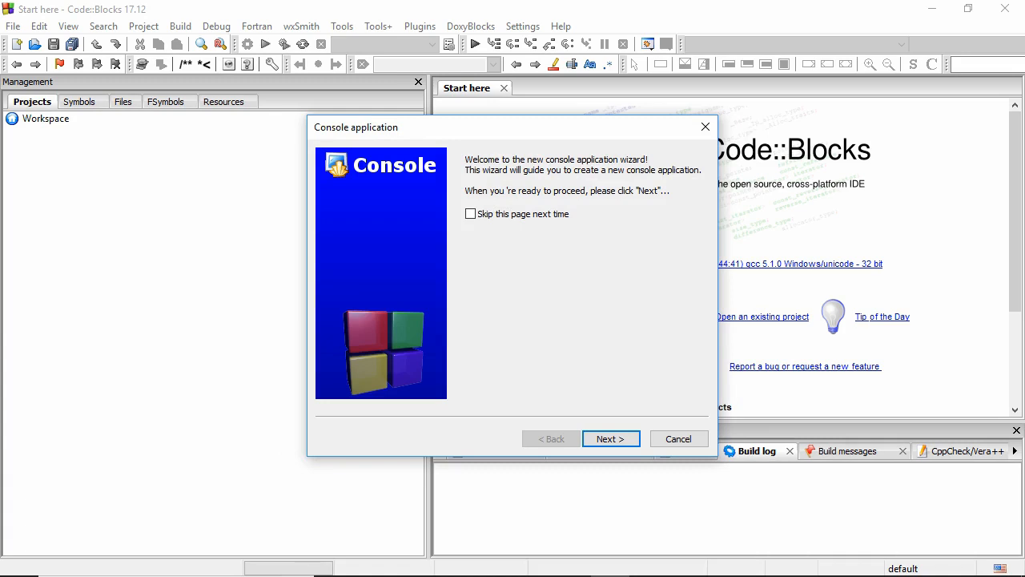
{"action": "left_click", "coordinate": [611, 439]}
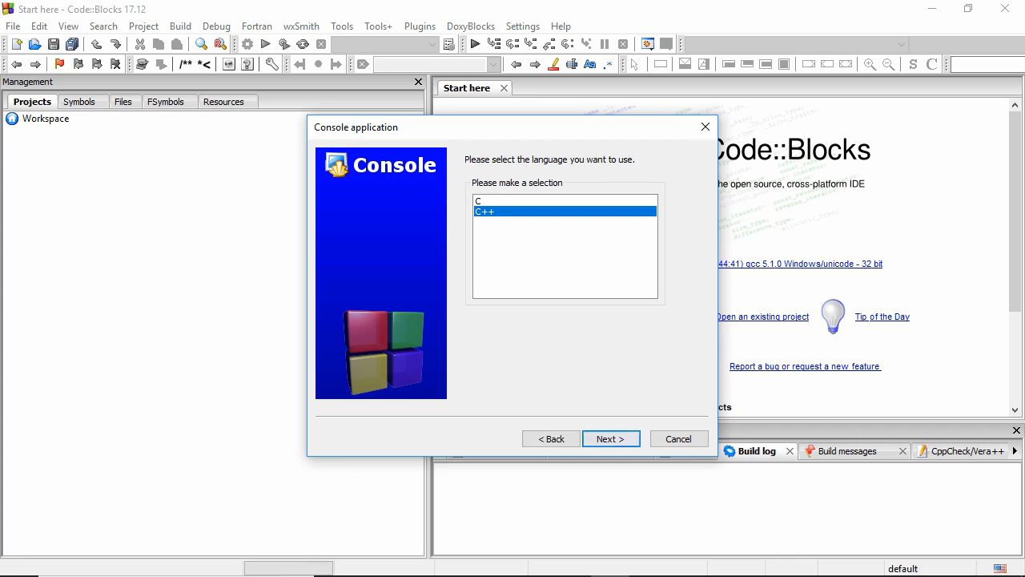
{"action": "key", "text": "Return"}
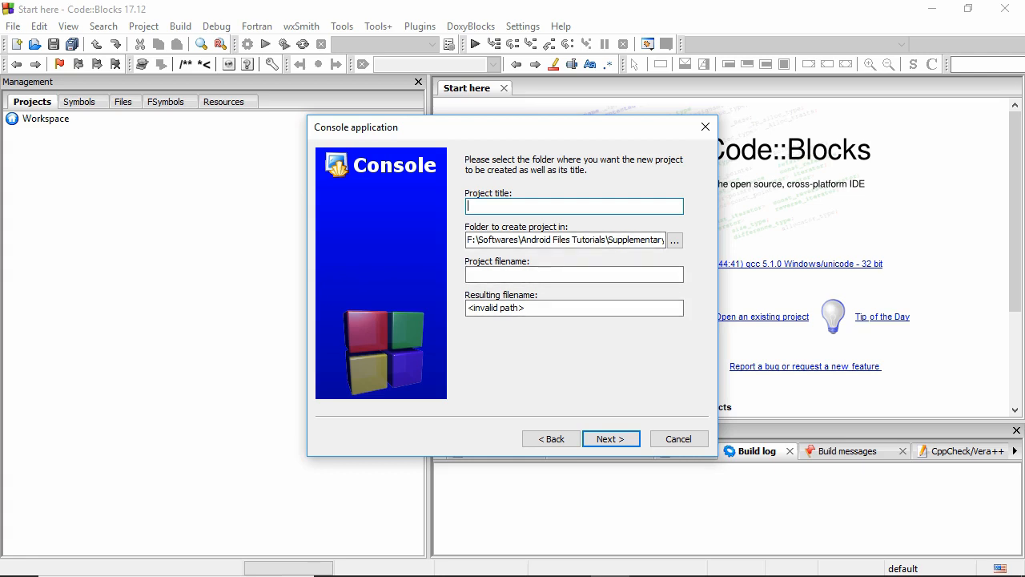
Title the project my_first_awesome_project and accept Supplementary Courses as the folder to create it in.
{"action": "type", "text": "my_fir"}
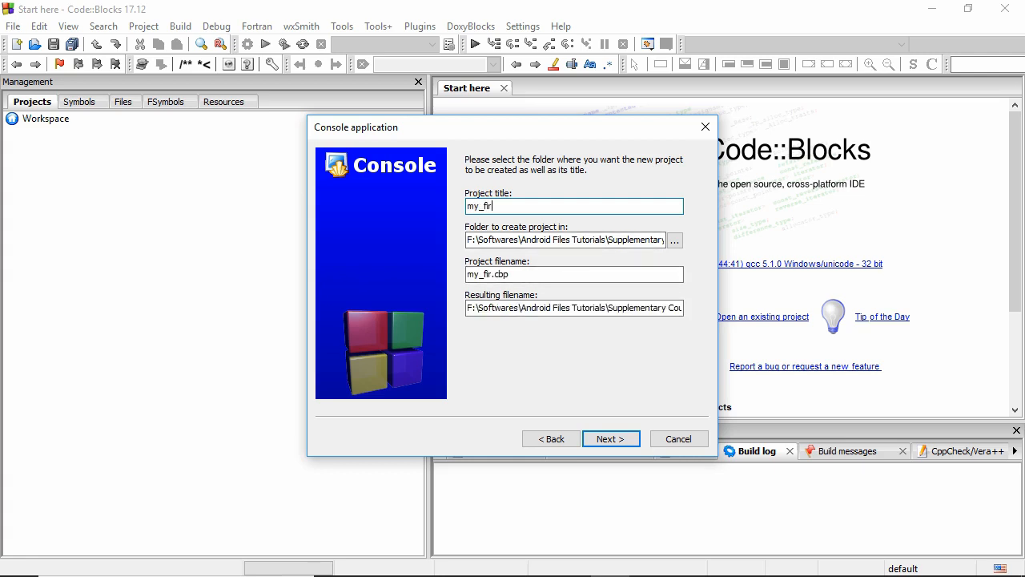
{"action": "type", "text": "st_awesome_project"}
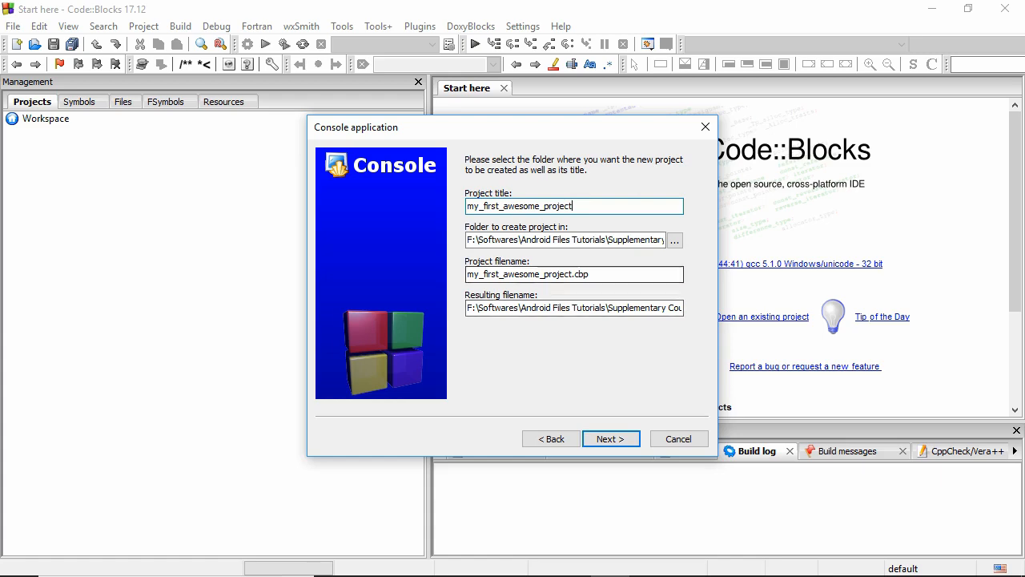
{"action": "left_click", "coordinate": [675, 239]}
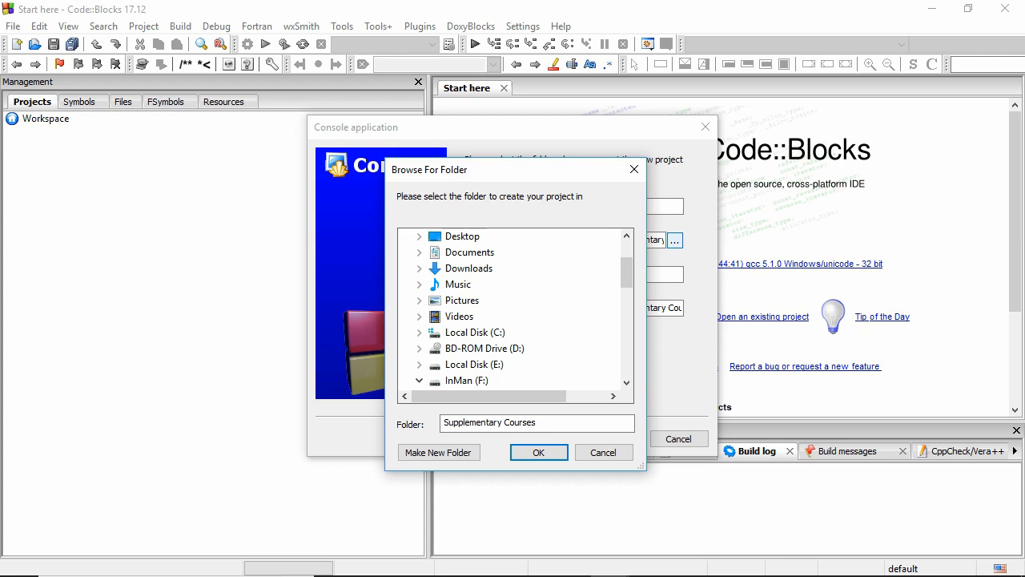
{"action": "scroll", "coordinate": [626, 288], "scroll_direction": "down", "scroll_amount": 3}
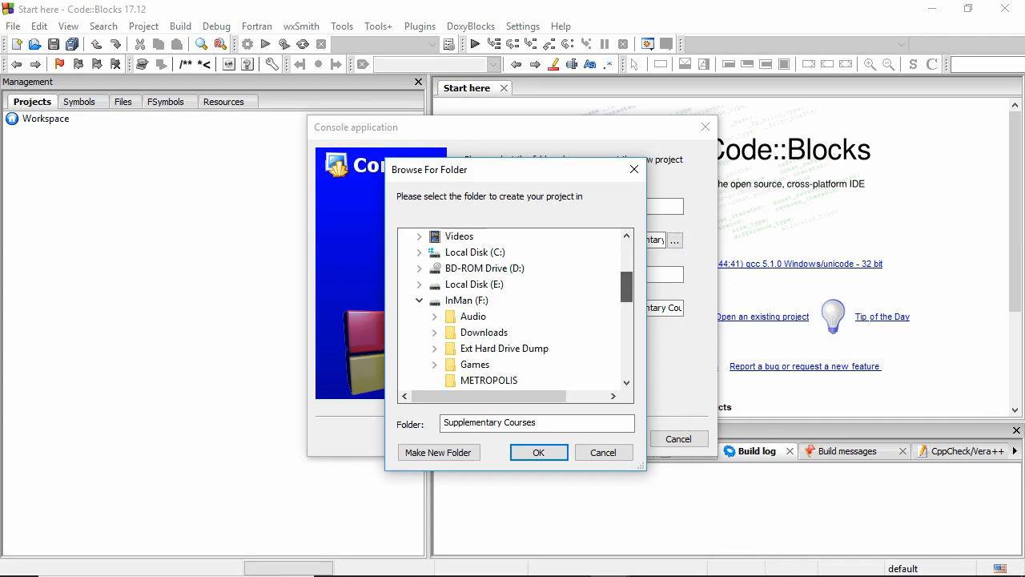
{"action": "scroll", "coordinate": [517, 309], "scroll_direction": "down", "scroll_amount": 1}
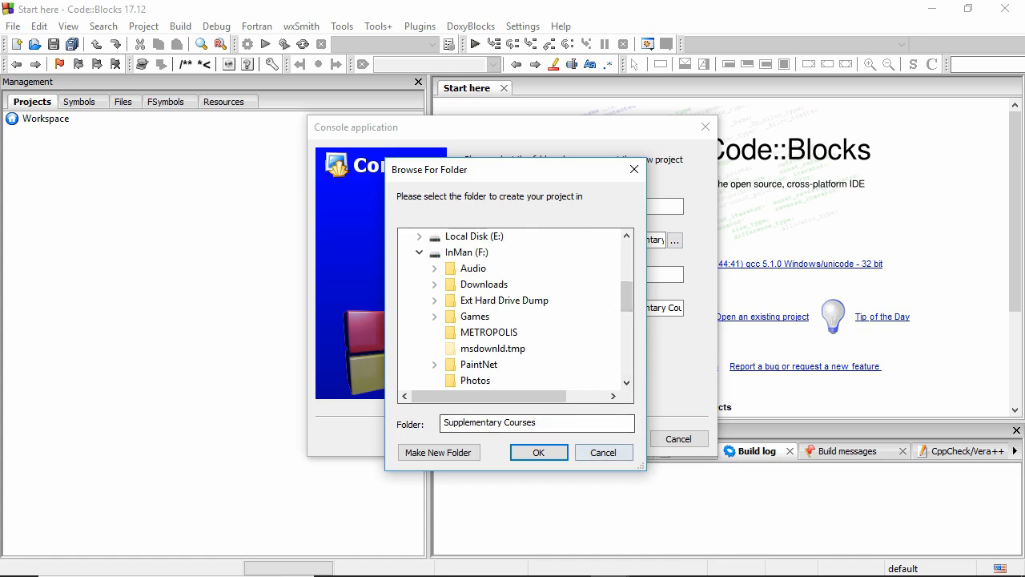
{"action": "left_click", "coordinate": [538, 452]}
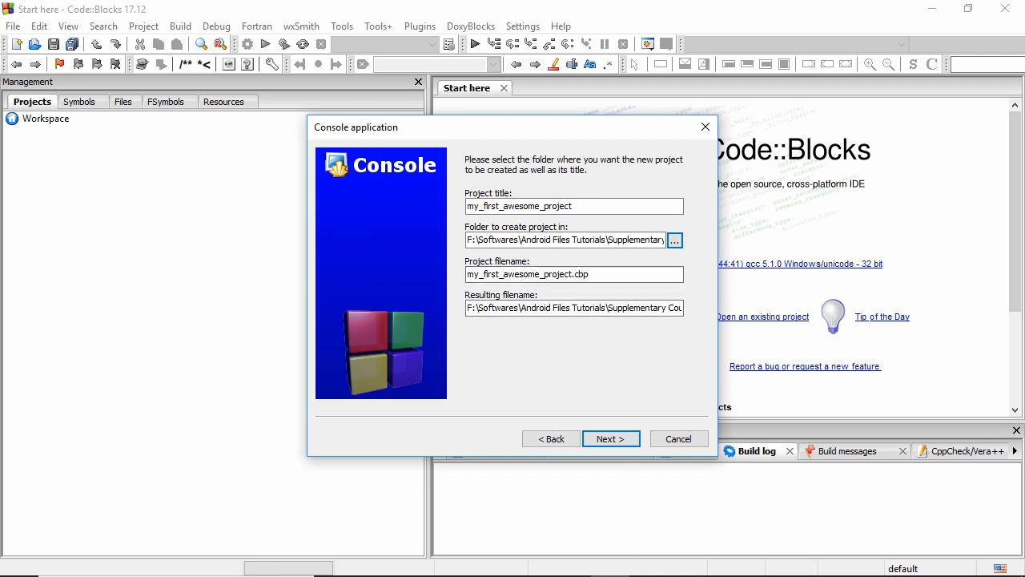
{"action": "key", "text": "Tab"}
{"action": "key", "text": "Tab"}
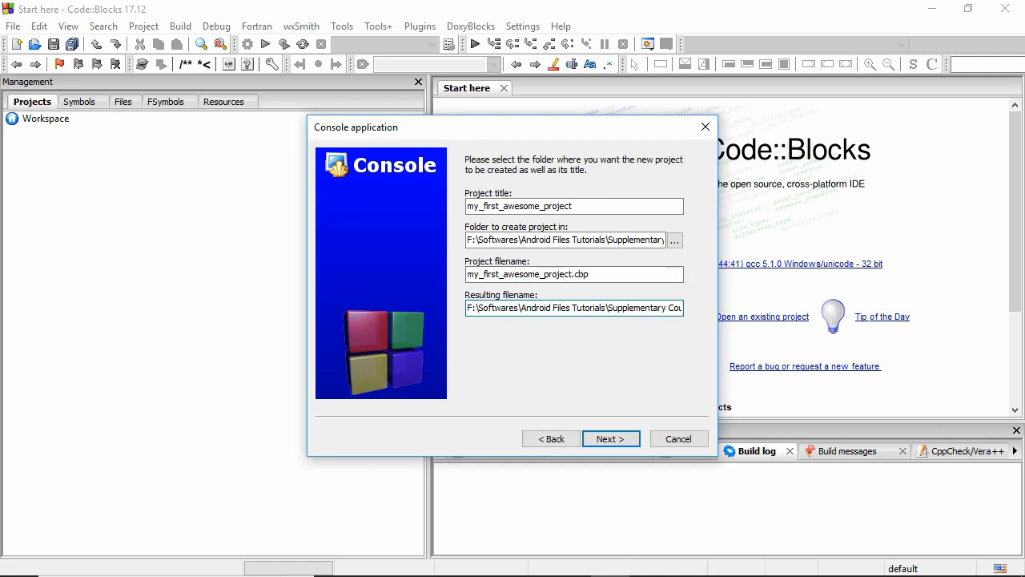
{"action": "key", "text": "Return"}
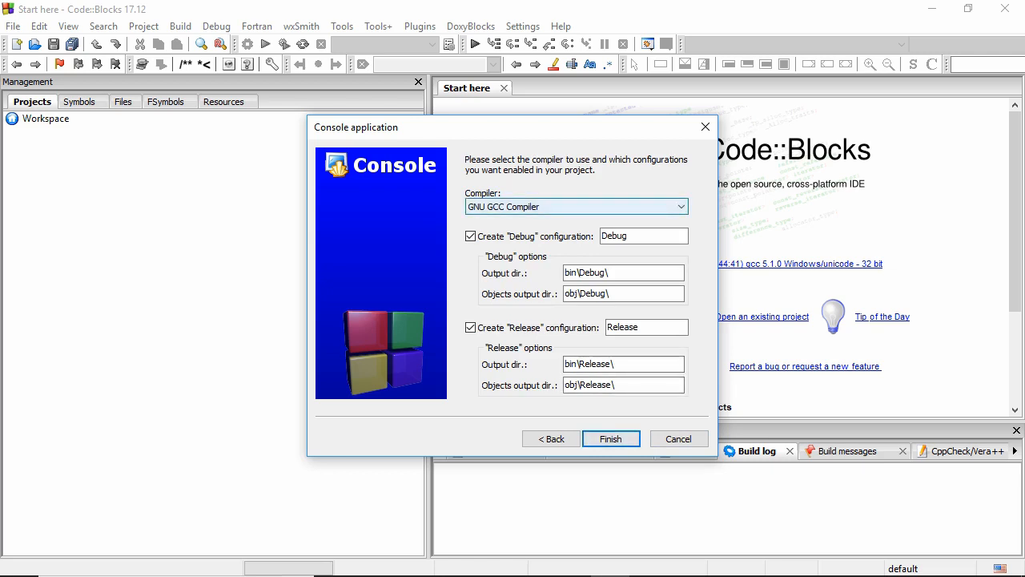
Choose GNU GCC Compiler with both Debug and Release configurations and finish creating the project.
{"action": "left_click", "coordinate": [577, 207]}
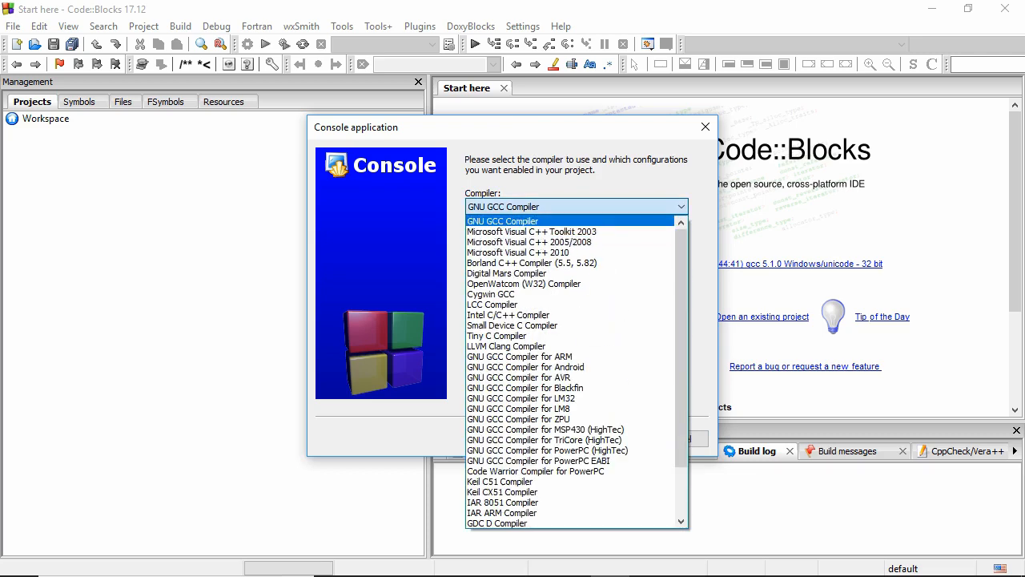
{"action": "left_click", "coordinate": [512, 221]}
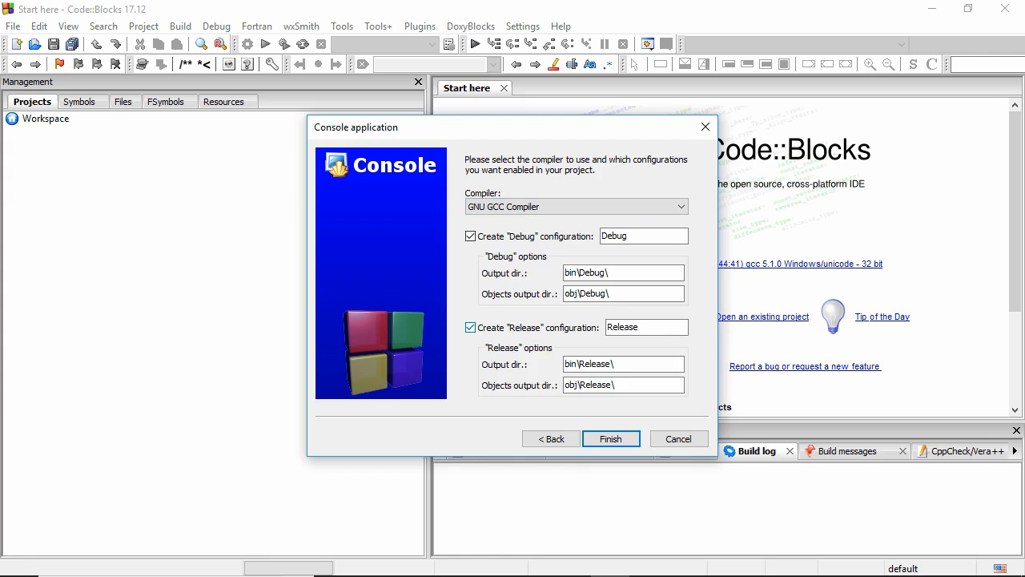
{"action": "left_click", "coordinate": [612, 439]}
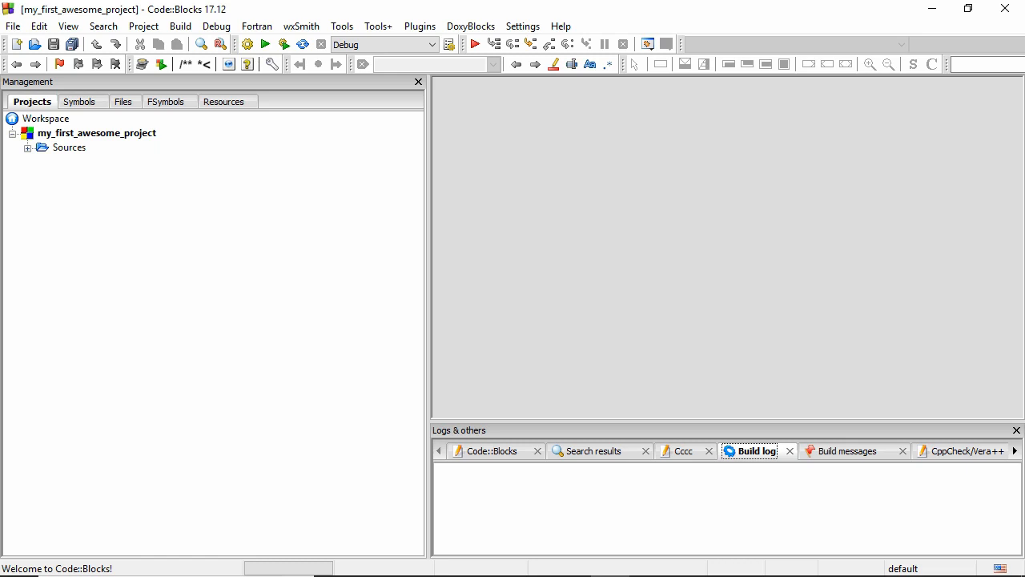
Look through the Symbols and Files views of the project management area and return to the project tree.
{"action": "left_click", "coordinate": [27, 149]}
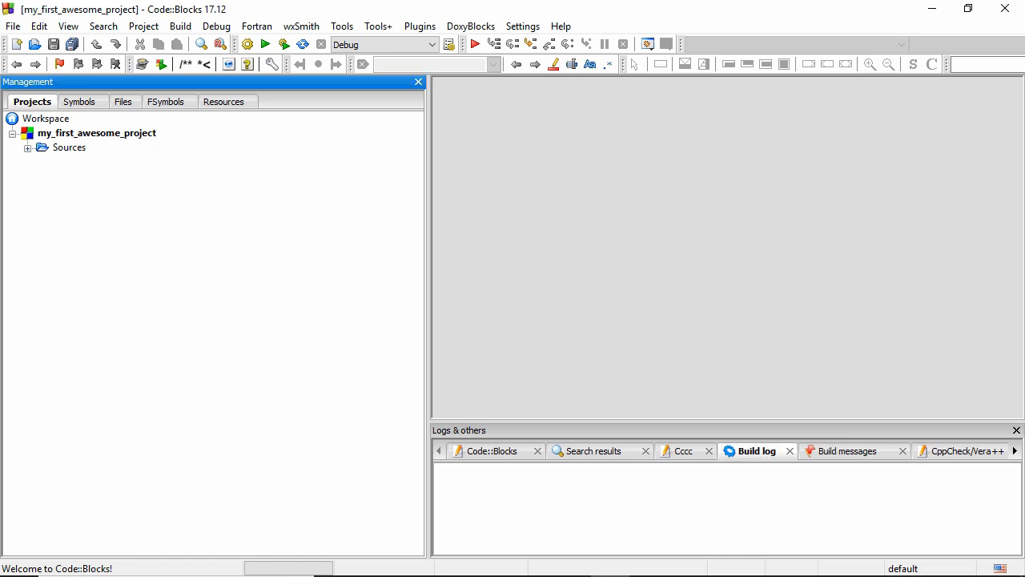
{"action": "left_click", "coordinate": [32, 102]}
{"action": "left_click", "coordinate": [81, 102]}
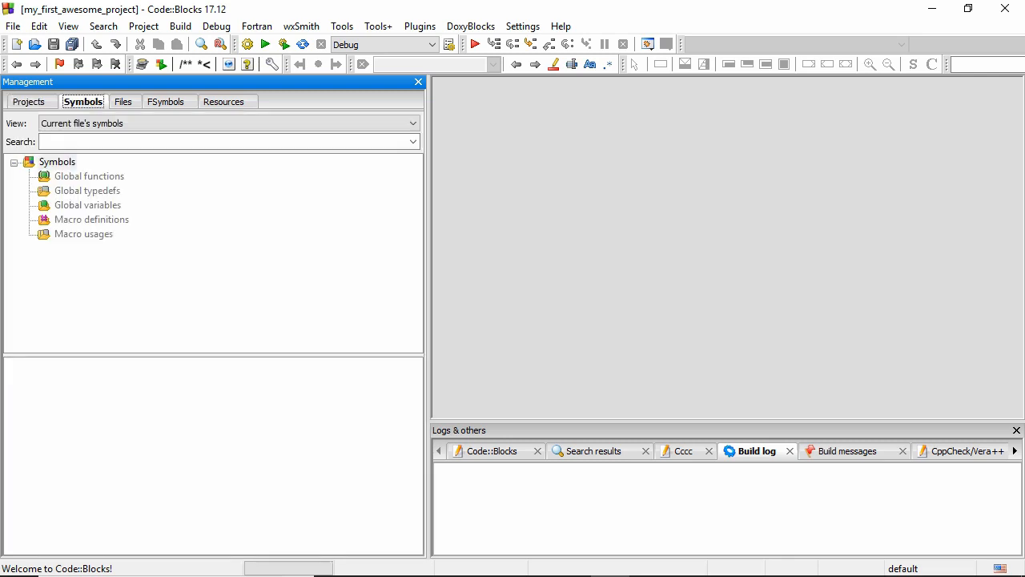
{"action": "left_click", "coordinate": [123, 101]}
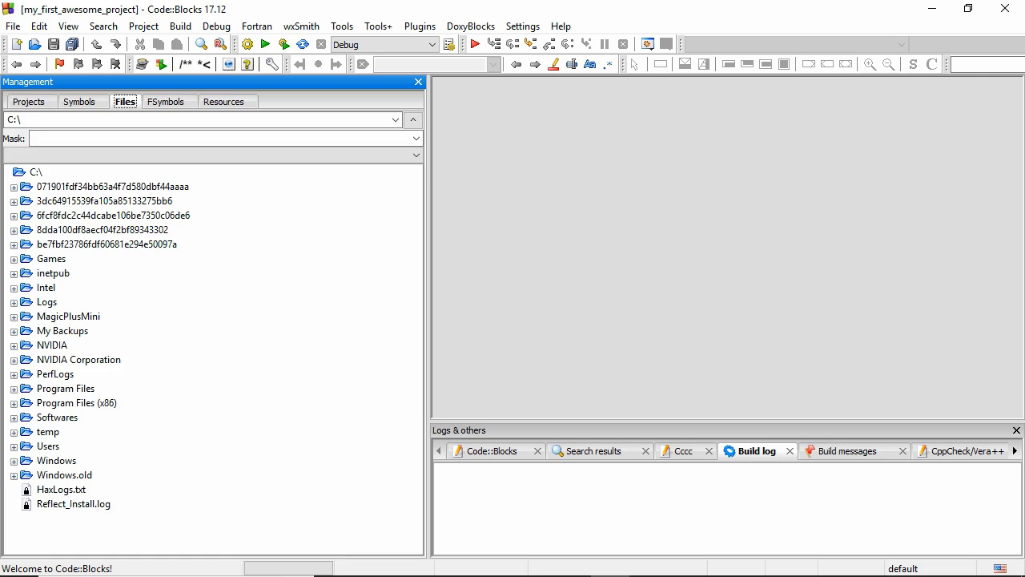
{"action": "left_click", "coordinate": [29, 102]}
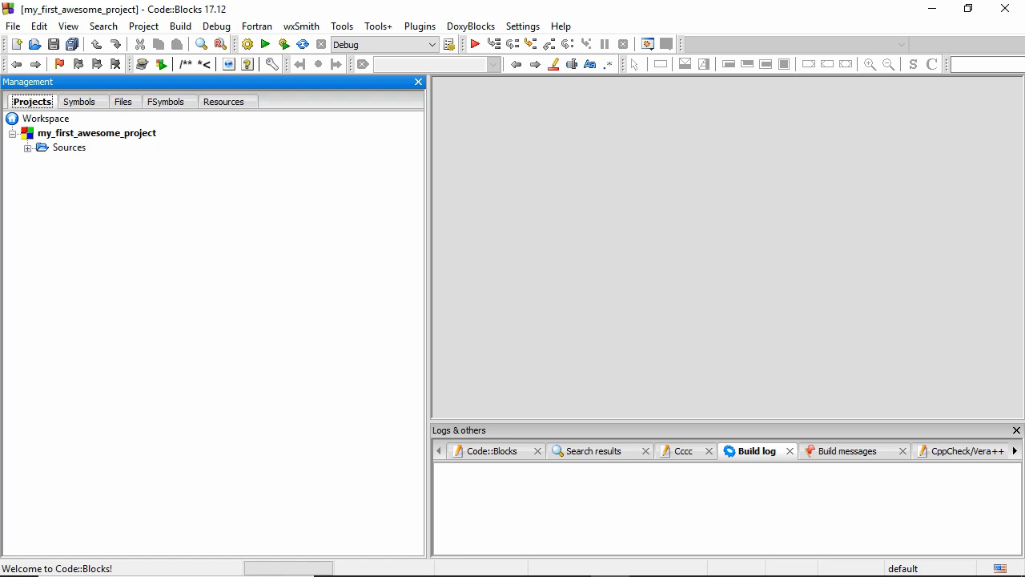
Expand the Sources folder of my_first_awesome_project and open main.cpp in the editor.
{"action": "left_click", "coordinate": [46, 119]}
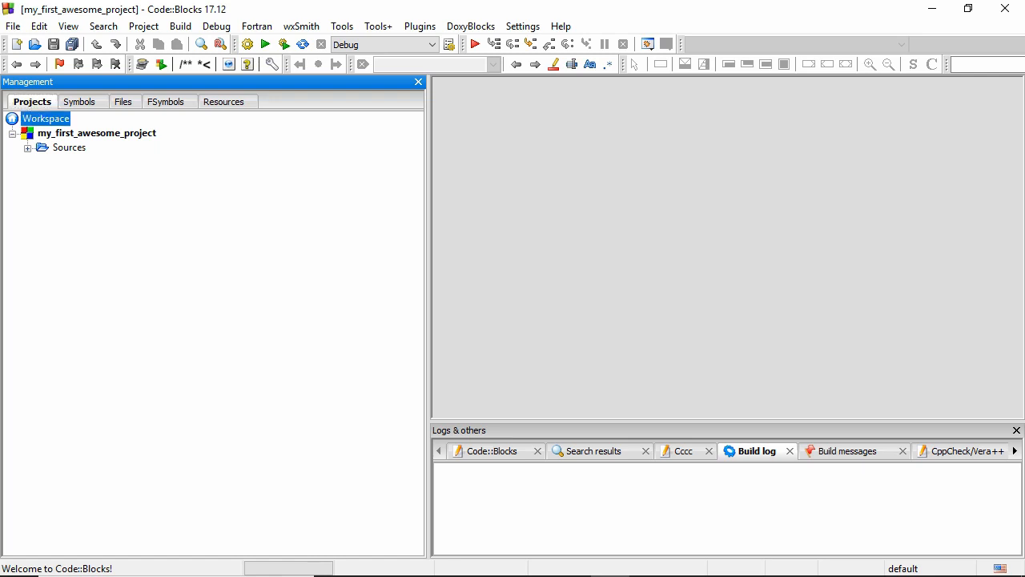
{"action": "left_click", "coordinate": [96, 133]}
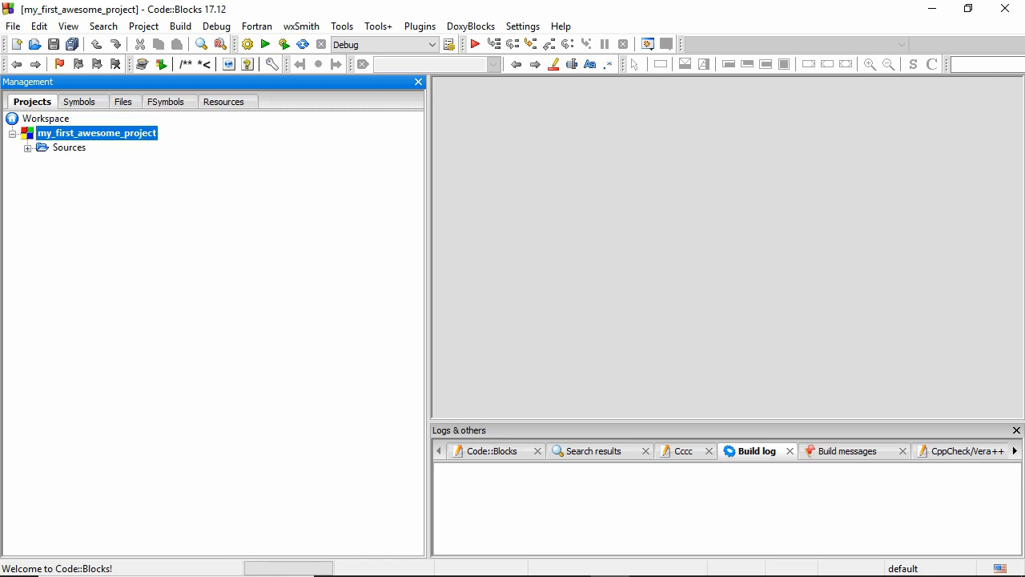
{"action": "left_click", "coordinate": [69, 147]}
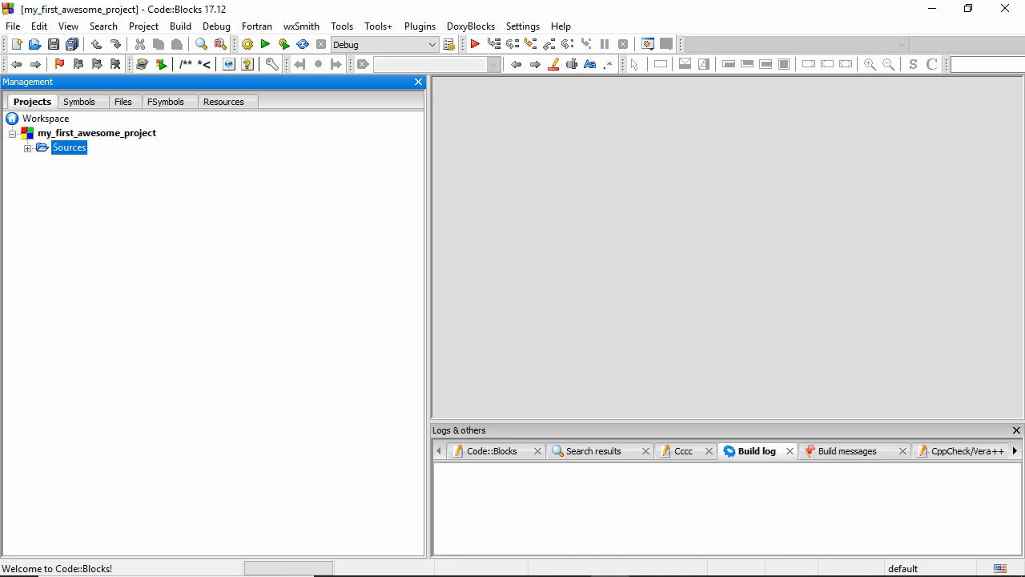
{"action": "key", "text": "Right"}
{"action": "left_click", "coordinate": [88, 162]}
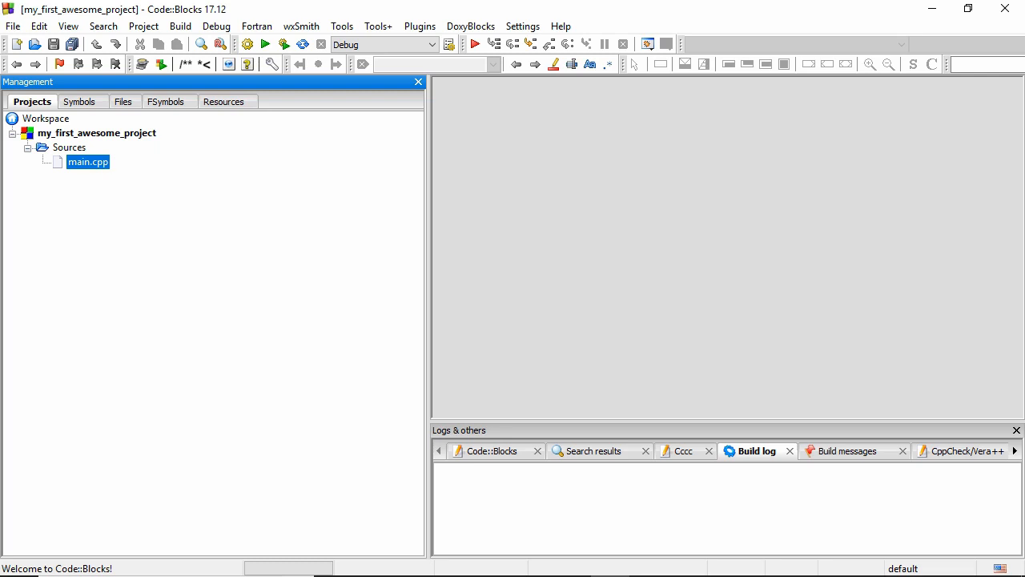
{"action": "double_click", "coordinate": [89, 161]}
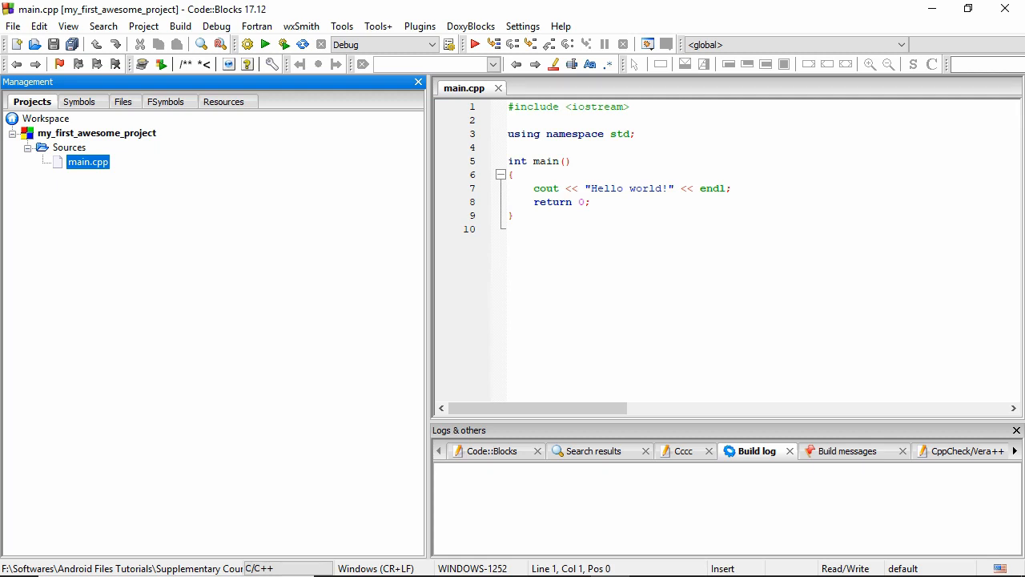
Review the whole Hello world code in main.cpp and minimize the window to show the desktop.
{"action": "left_click_drag", "start_coordinate": [517, 216], "coordinate": [508, 106]}
{"action": "left_click", "coordinate": [515, 215]}
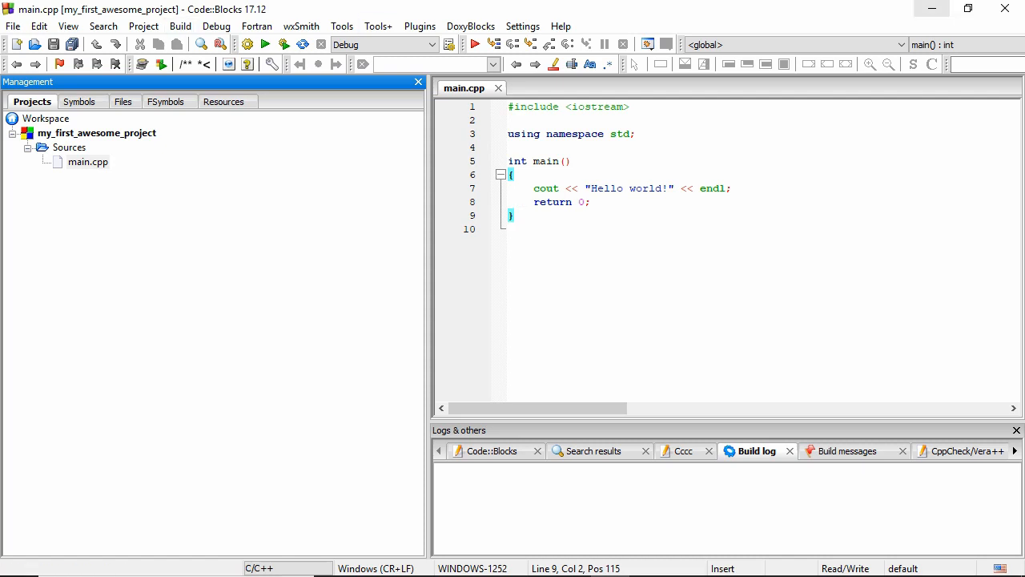
{"action": "left_click", "coordinate": [932, 8]}
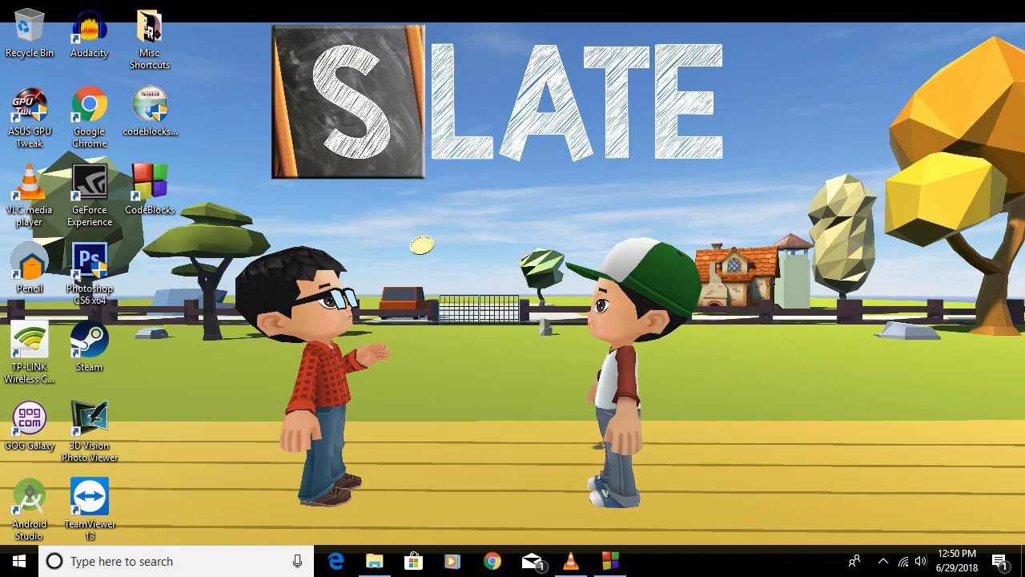